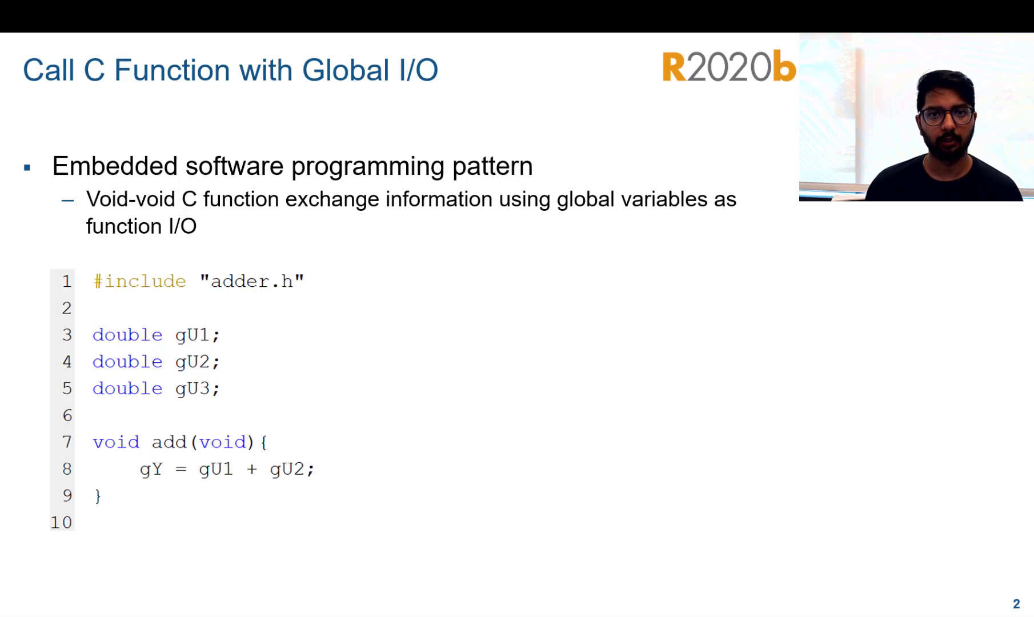
Step through the slides marking inputs gU1, gU2 and output gY, then reveal the add block diagram
key("Right")
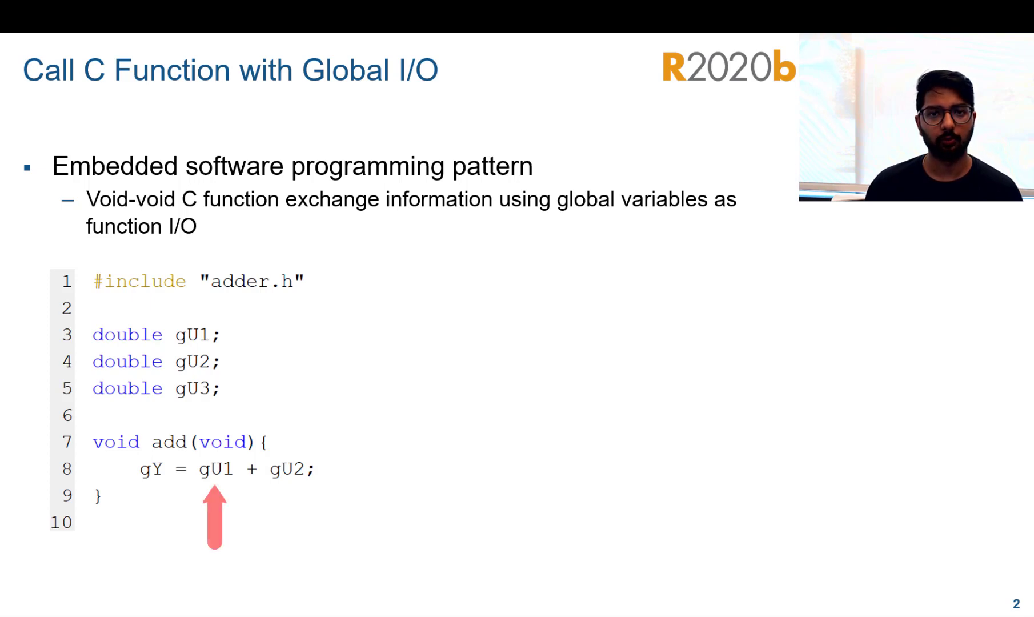
key("Right")
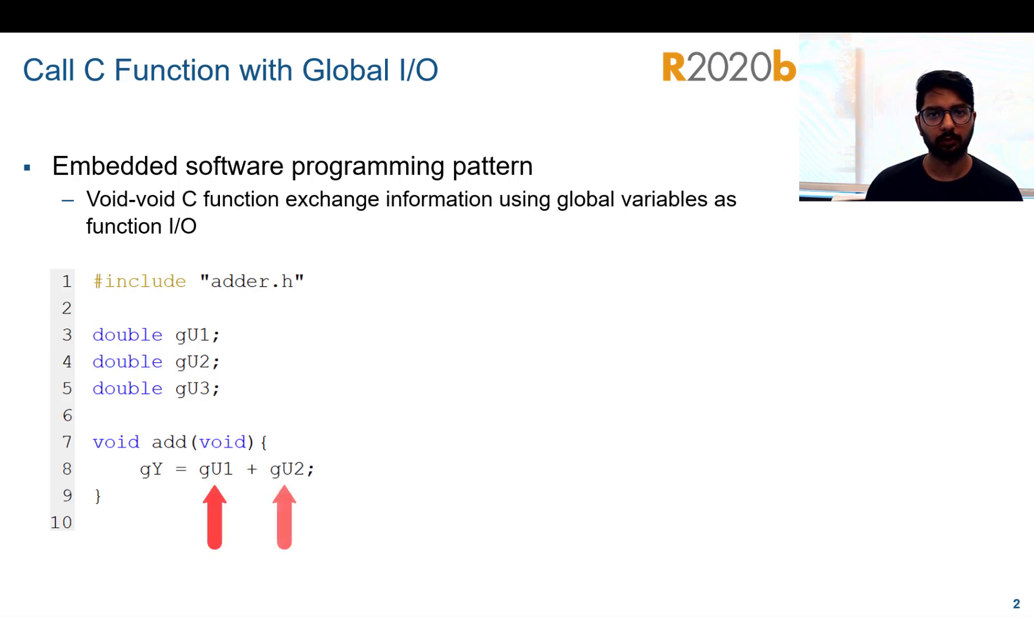
key("Right")
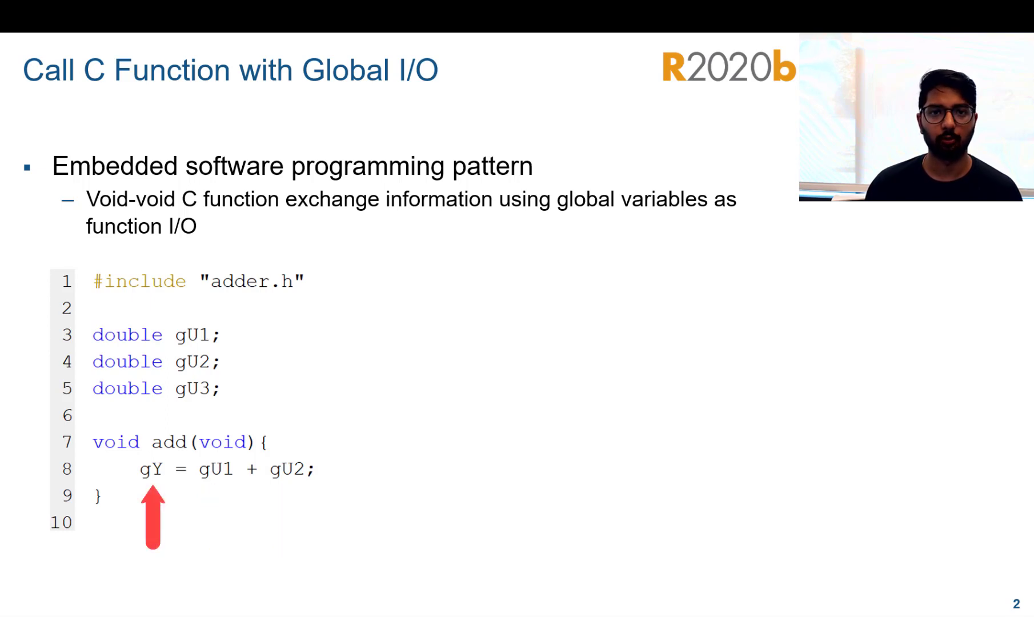
key("Right")
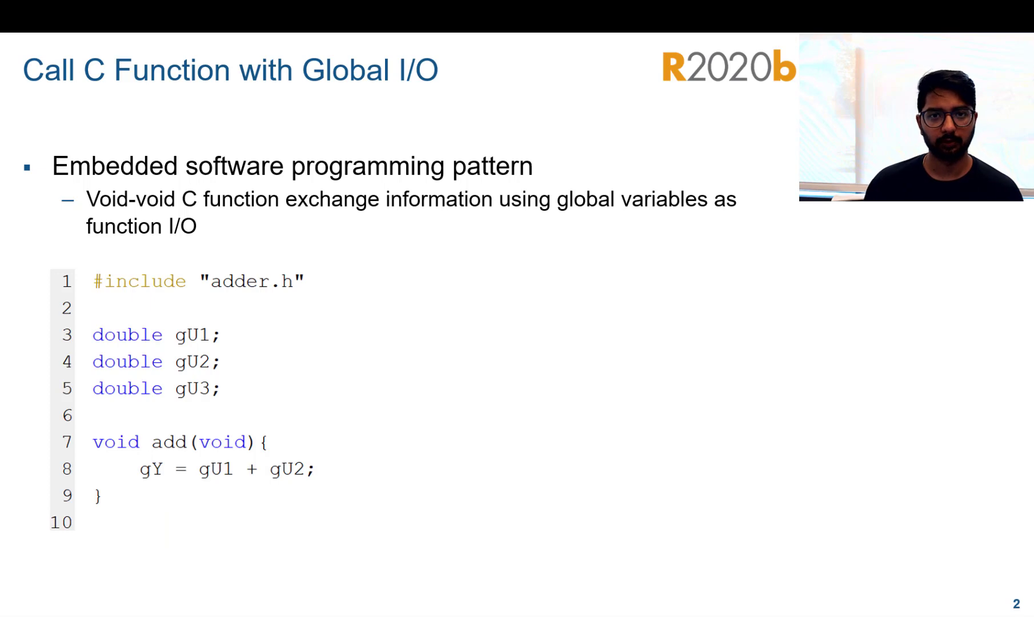
key("Right")
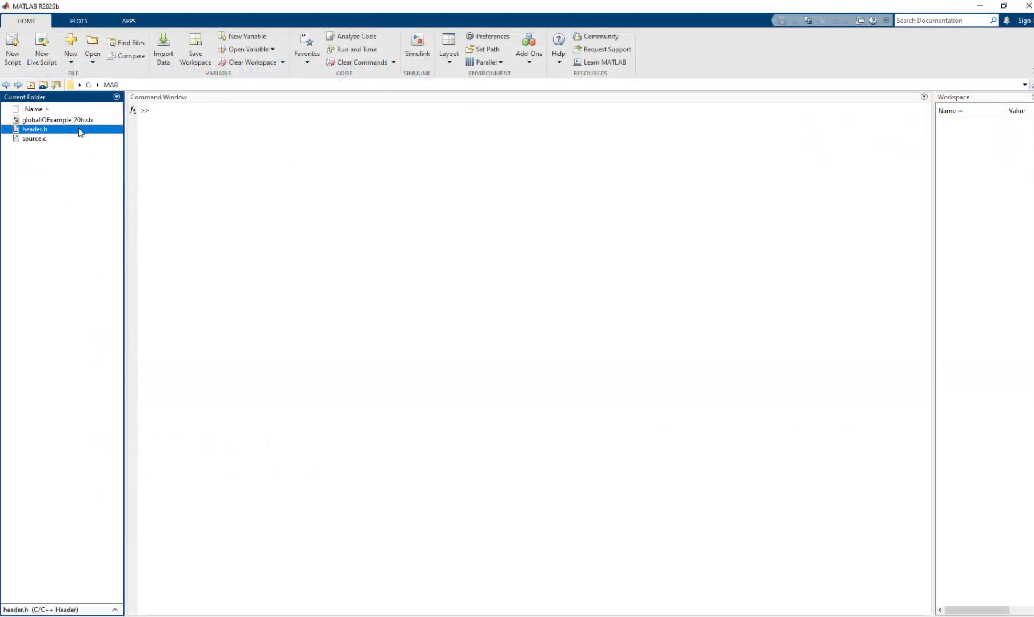
Review header.h and source.c, which declare gVec, sum and cumulativeAdder
double_click(80, 129)
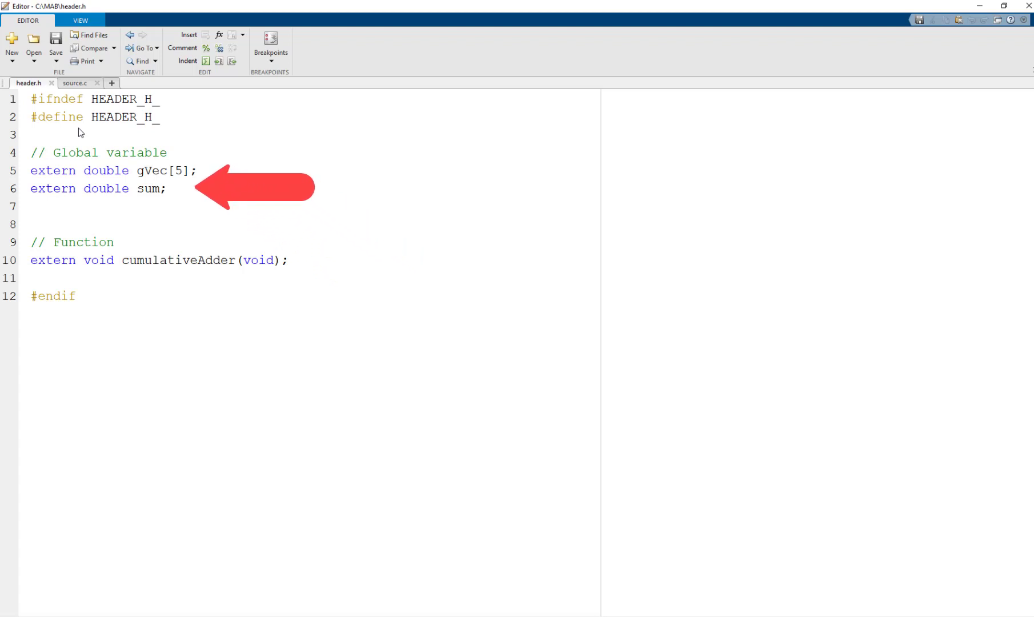
left_click(77, 85)
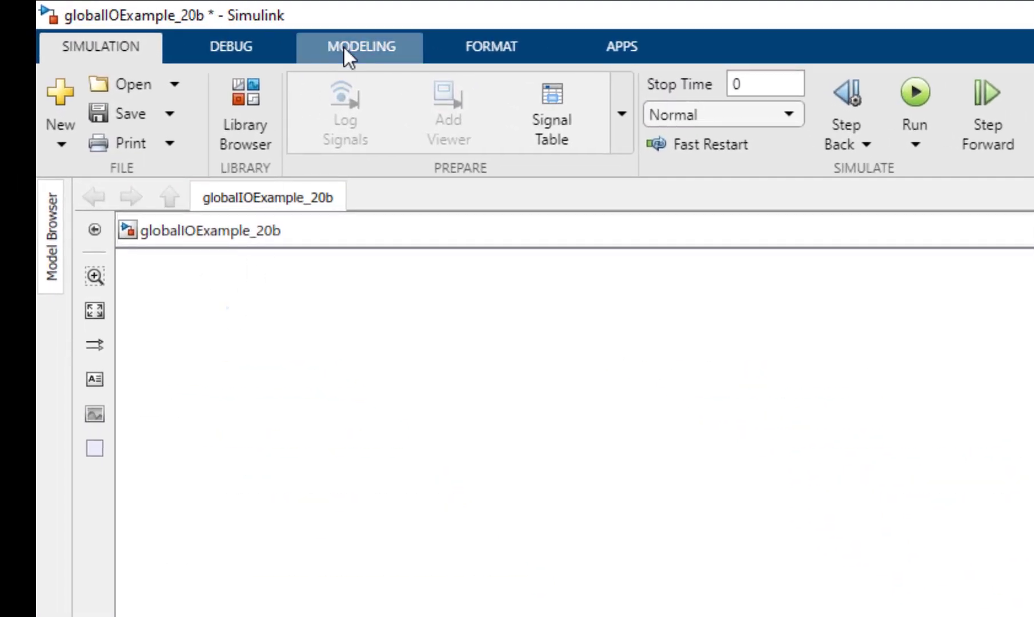
In Simulation Custom Code, include header.h and source.c and enable custom code globals as function interface
left_click(345, 46)
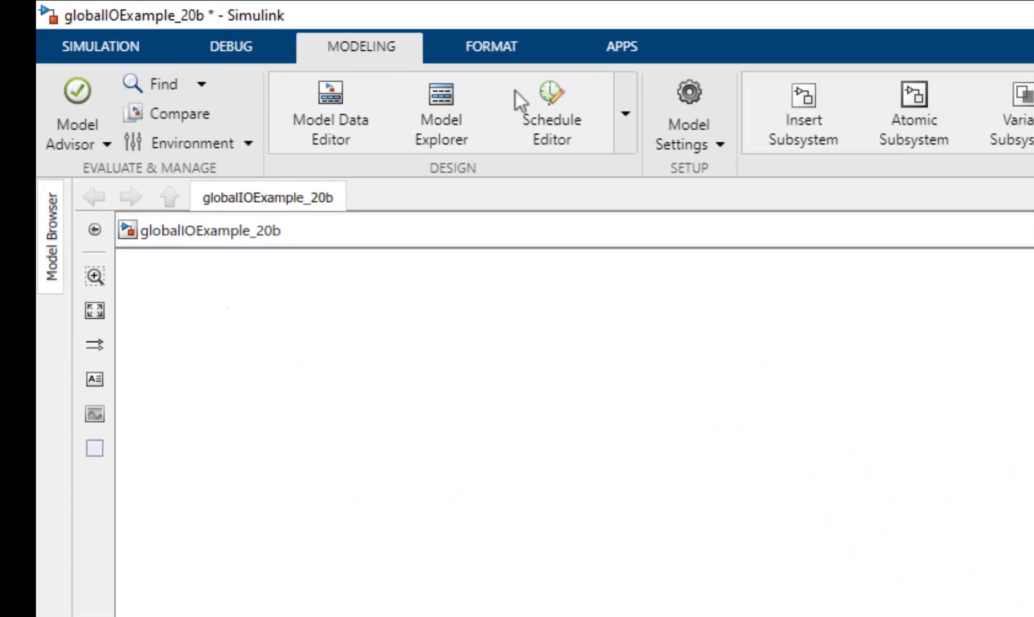
left_click(631, 120)
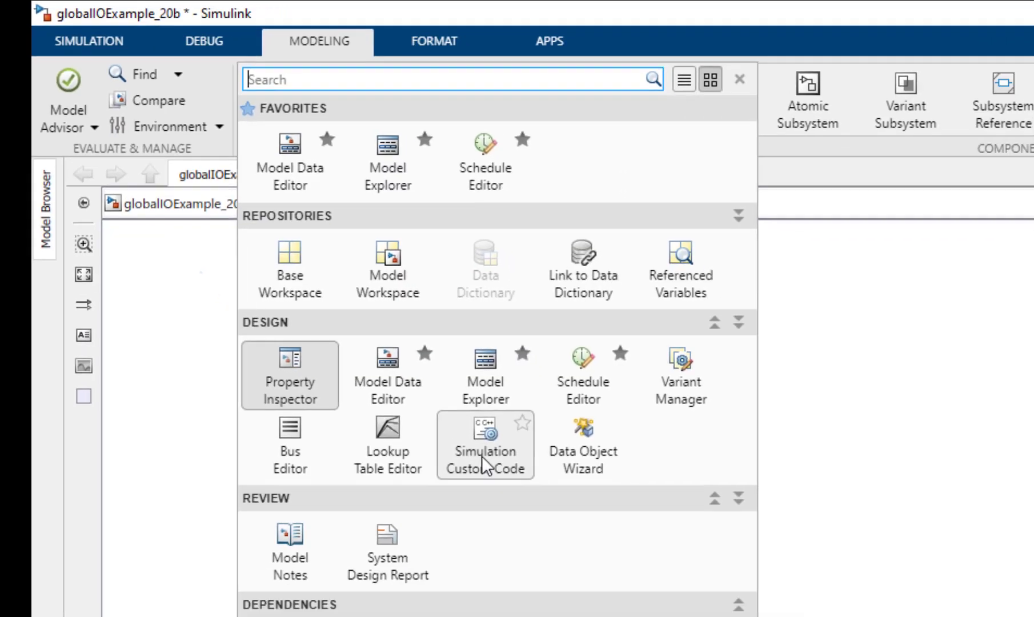
left_click(549, 495)
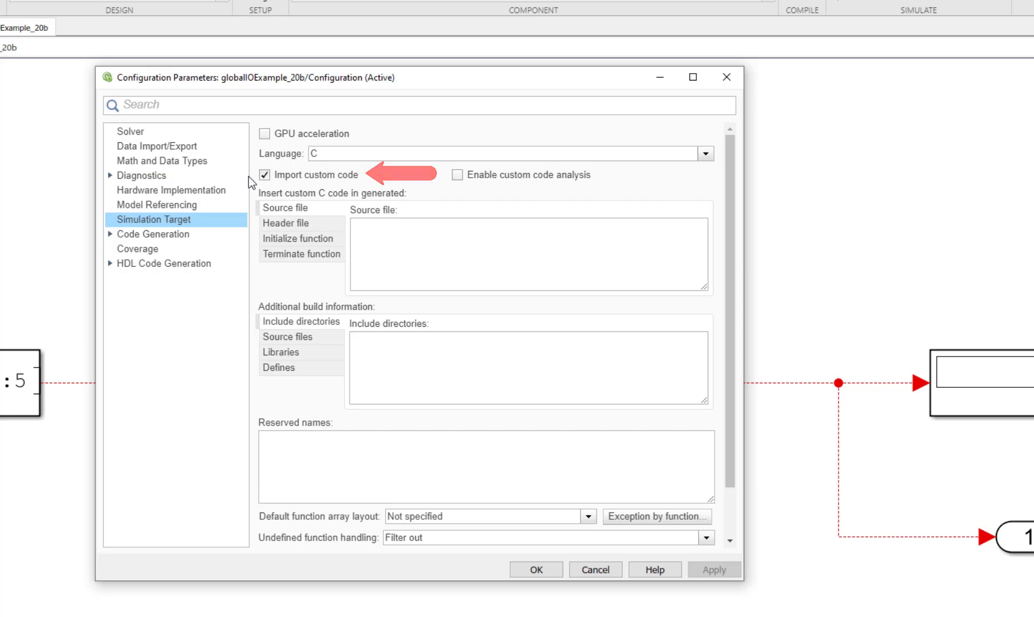
left_click(268, 224)
left_click(267, 338)
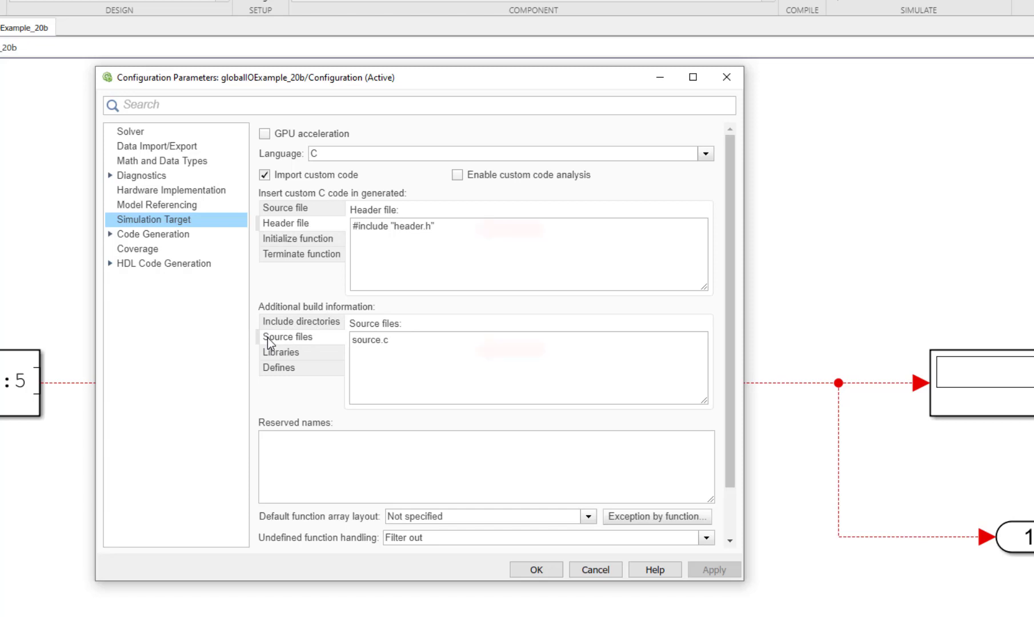
scroll(267, 337, "down", 2)
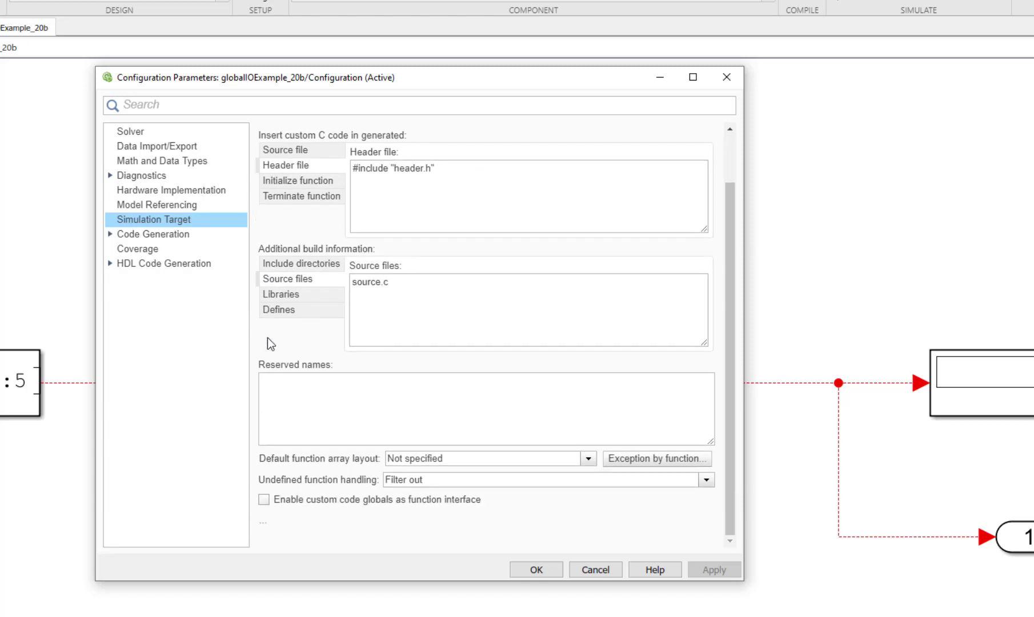
left_click(264, 500)
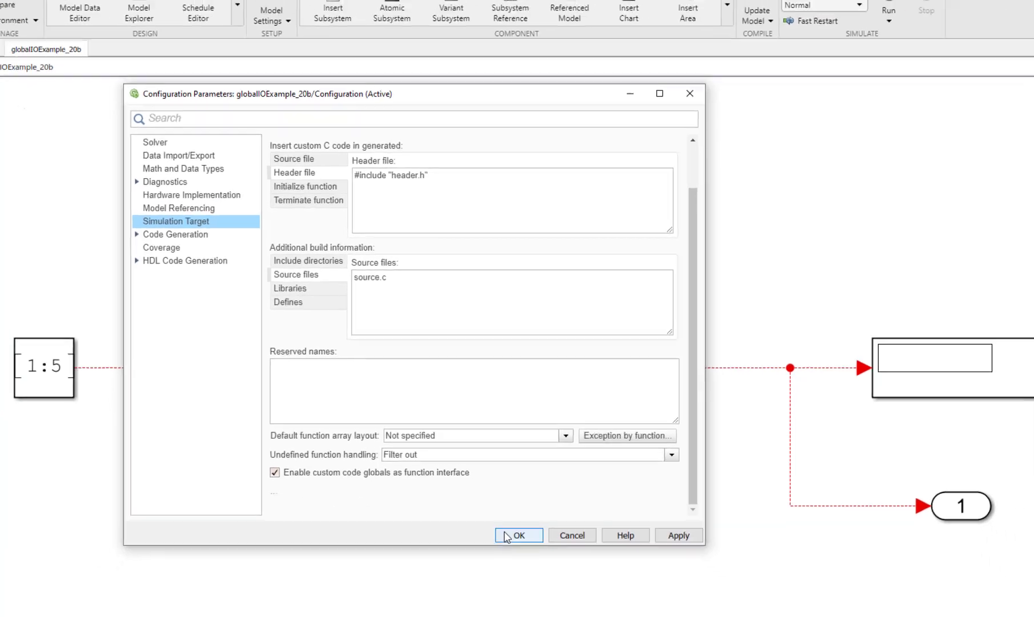
Apply the settings, then insert a C Caller block between the signal lines and enlarge it
left_click(536, 569)
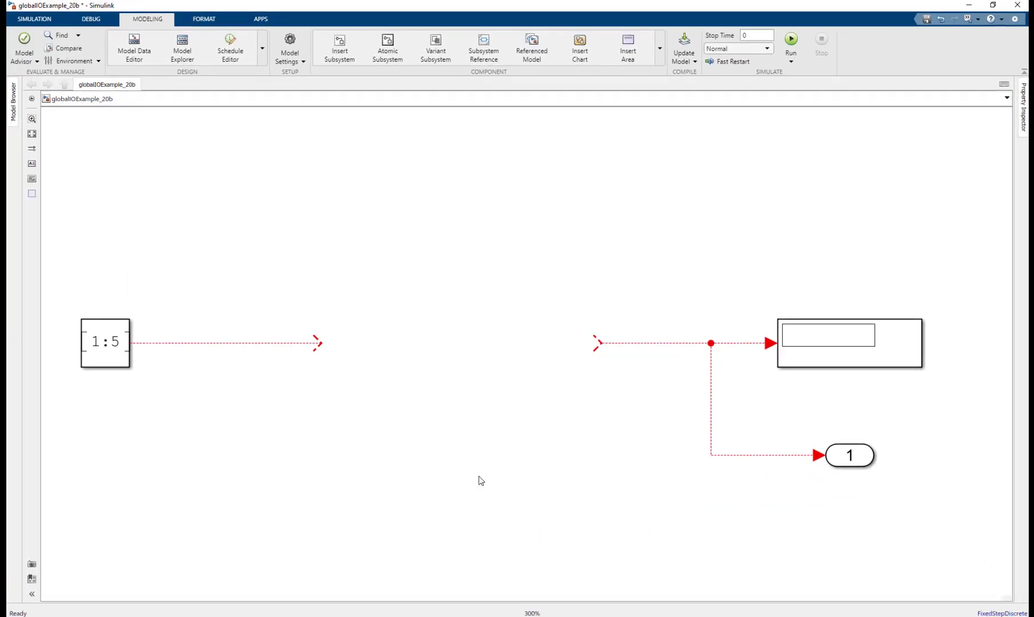
double_click(293, 198)
type("cd")
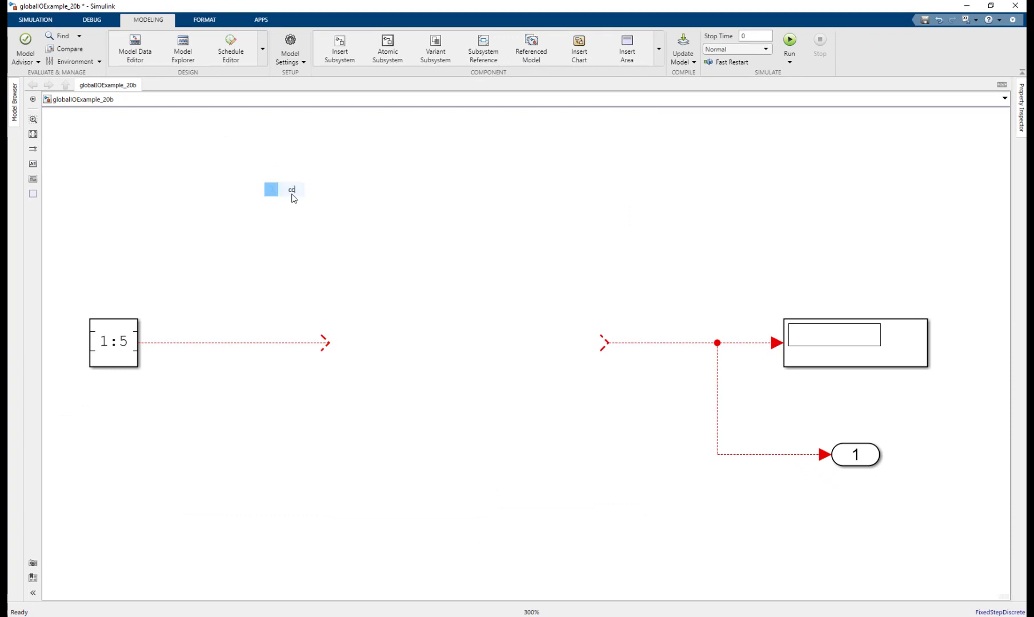
type("ca")
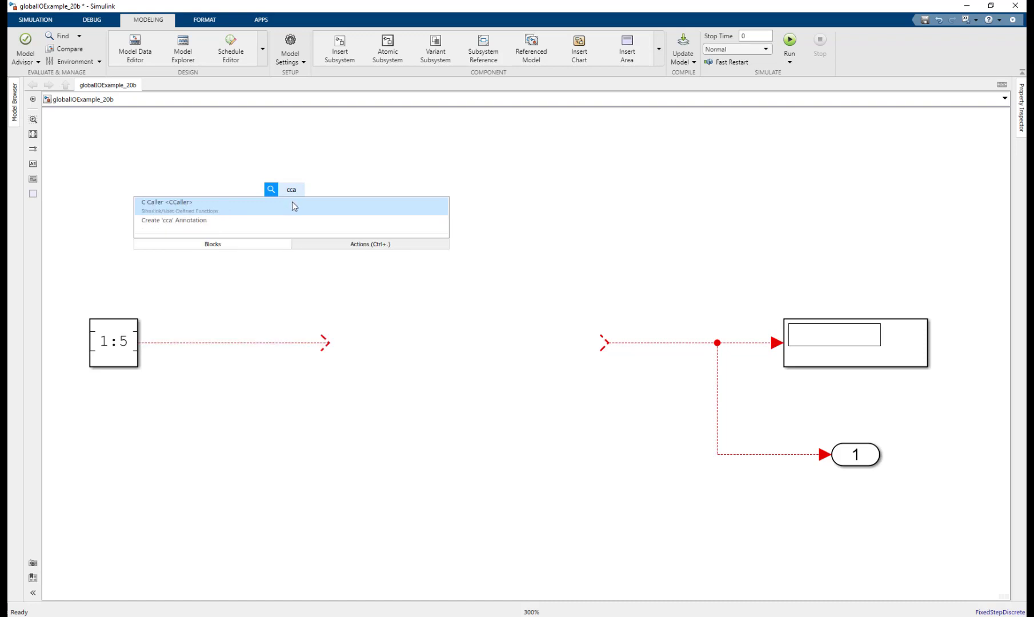
left_click(293, 205)
left_click_drag(362, 208, 437, 340)
left_click_drag(497, 367, 585, 399)
Set the C Caller to call cumulativeAdder, with gVec as input and sum as output
double_click(437, 350)
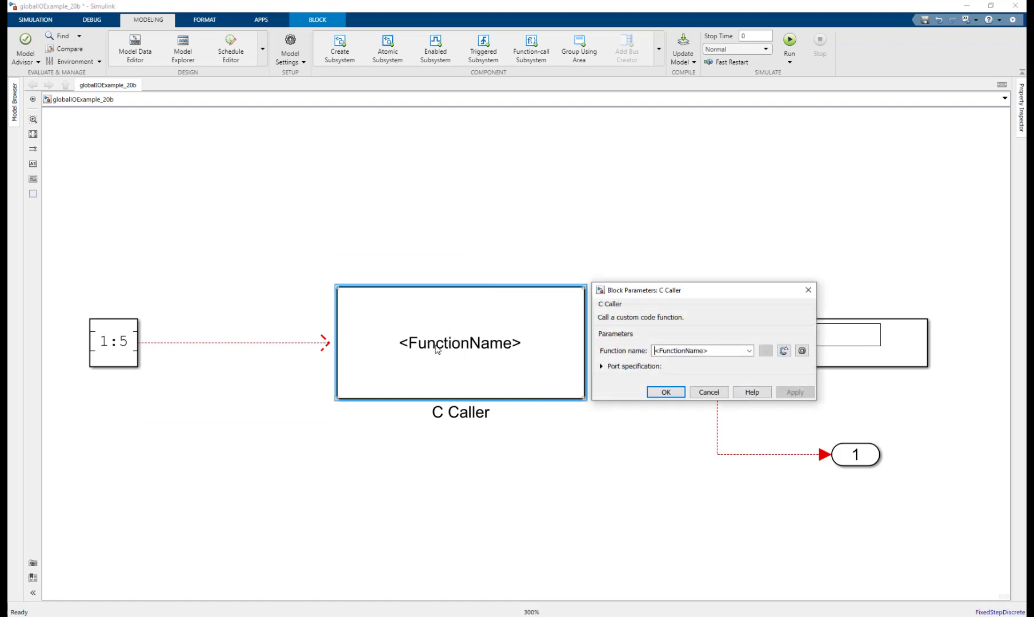
left_click(785, 350)
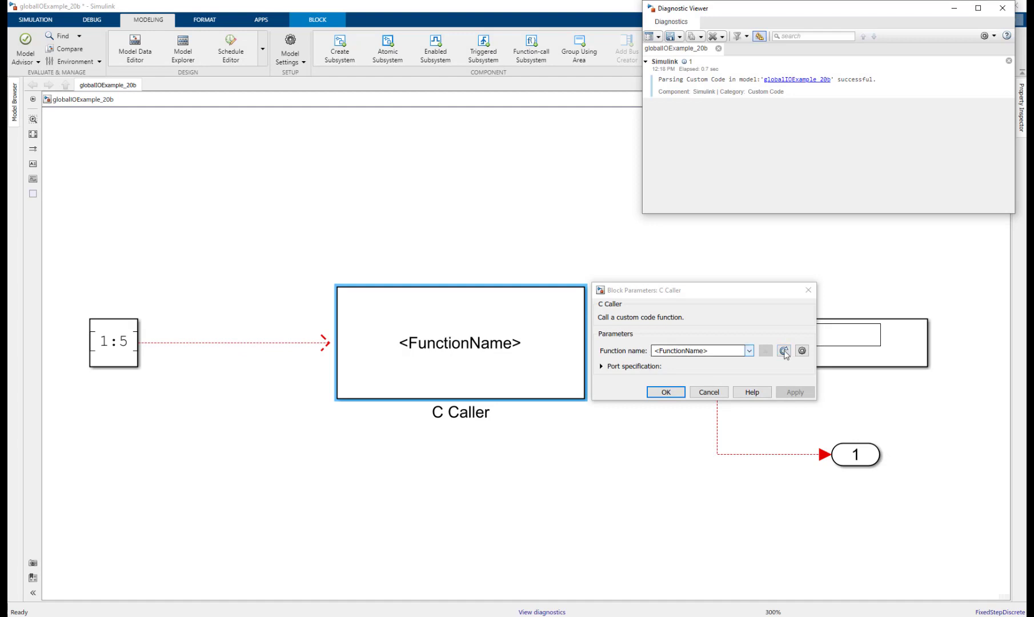
left_click(751, 352)
left_click(733, 364)
left_click(605, 369)
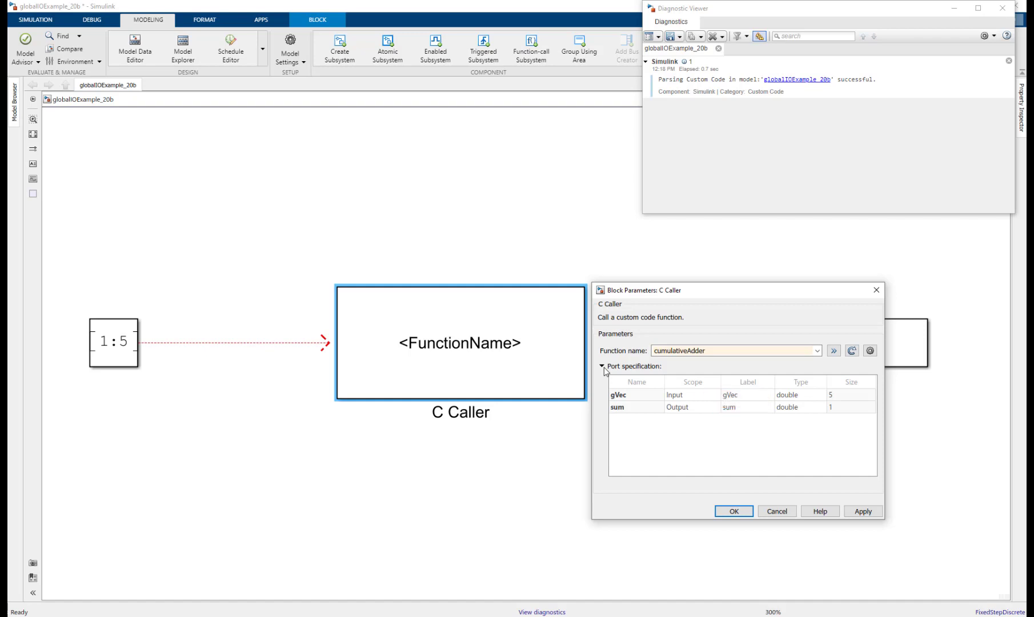
left_click(734, 511)
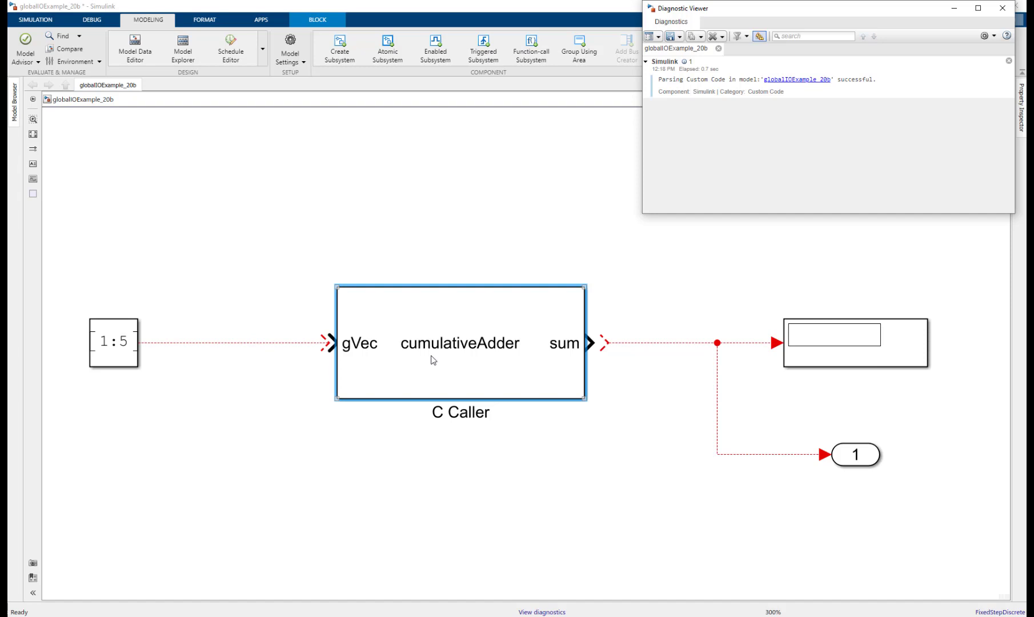
Wire the 1:5 signal into gVec and sum onward, then run so the display shows 15
left_click(470, 323)
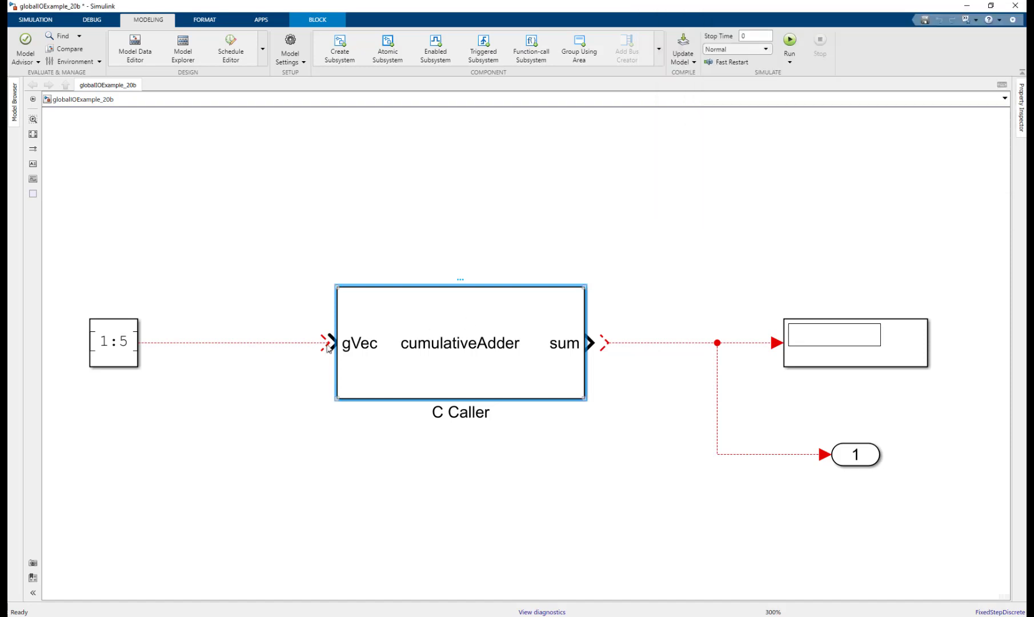
left_click_drag(323, 343, 330, 343)
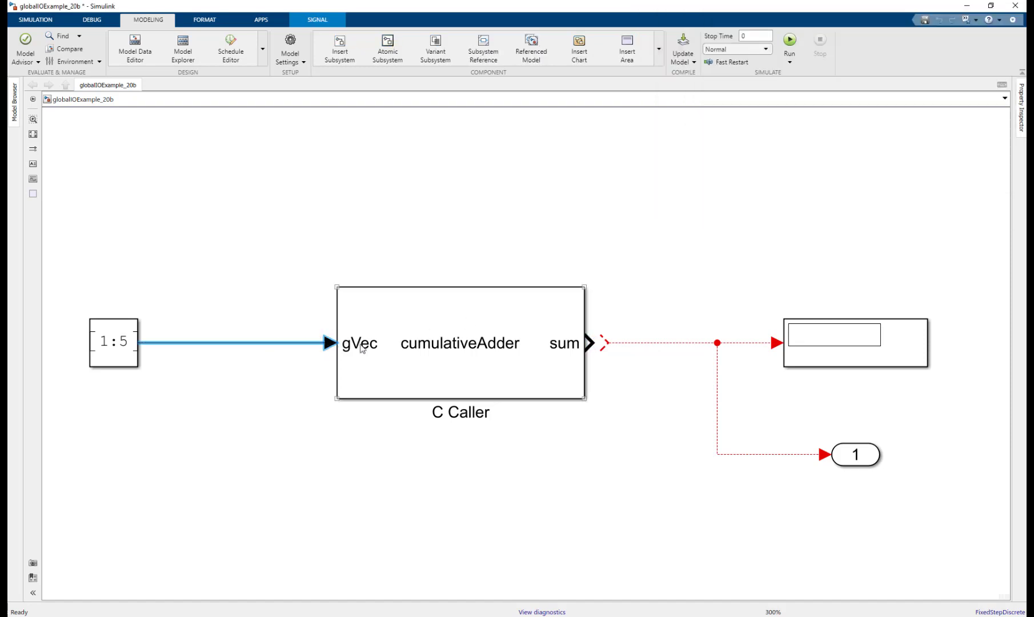
left_click(597, 343)
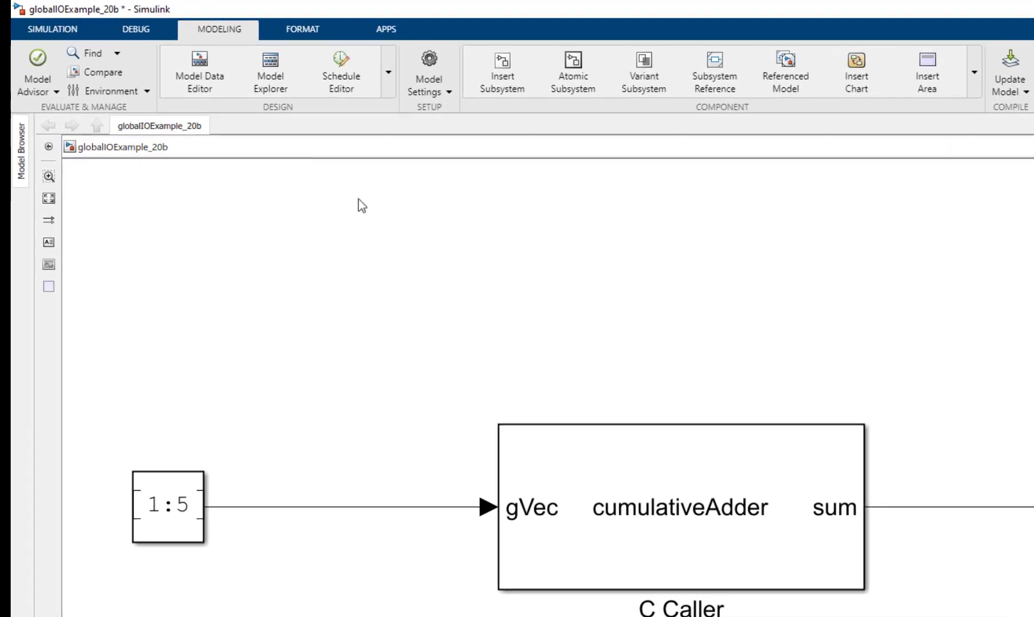
left_click(57, 25)
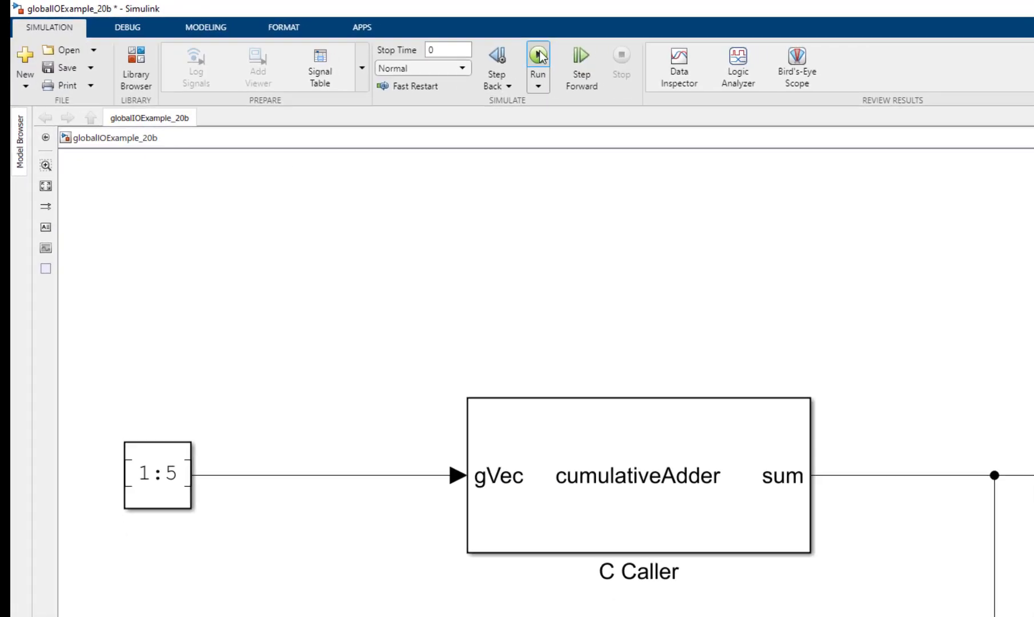
left_click(573, 59)
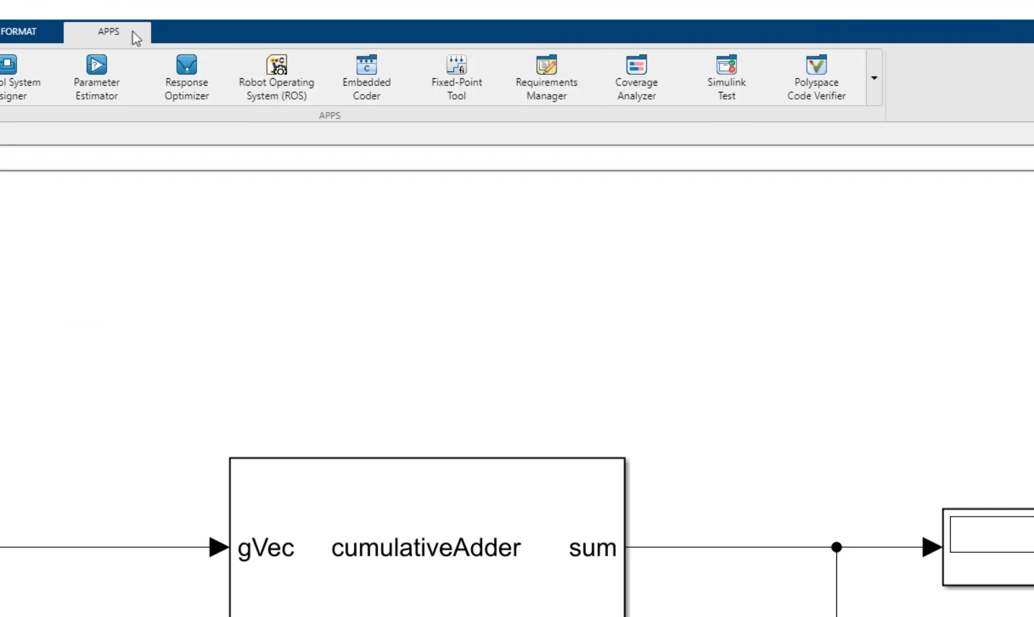
Build with Embedded Coder and trace the C Caller block to its cumulativeAdder() call in globalIOExample_20b.c
left_click(375, 81)
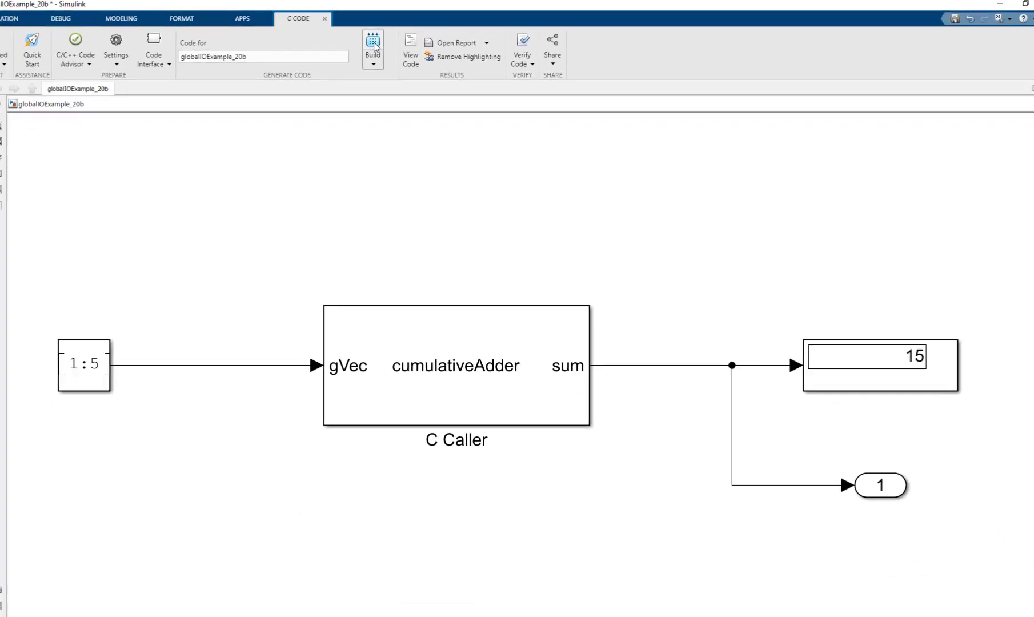
left_click(374, 46)
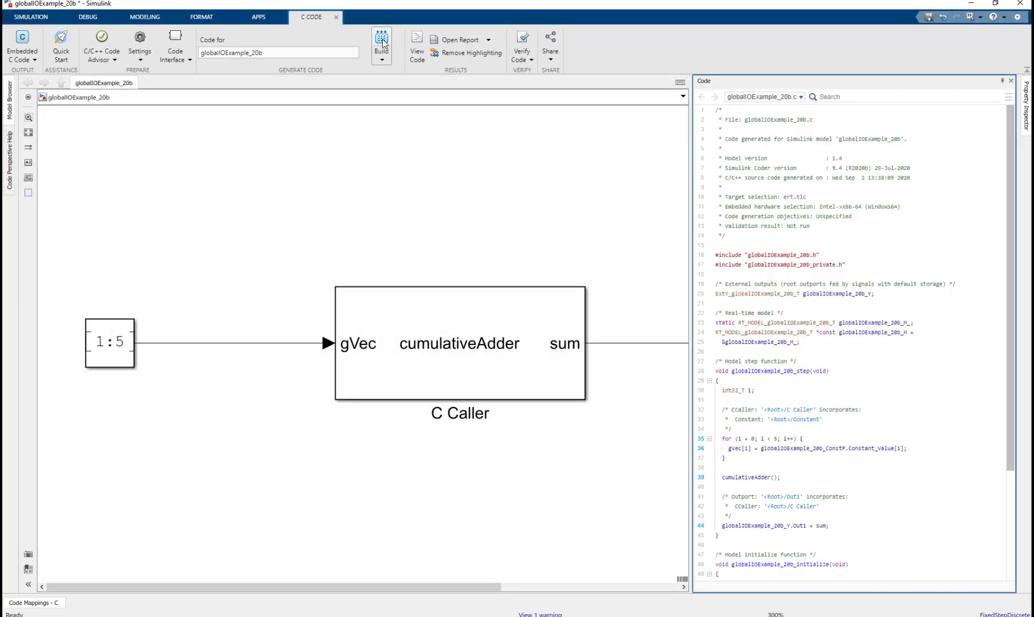
left_click(457, 310)
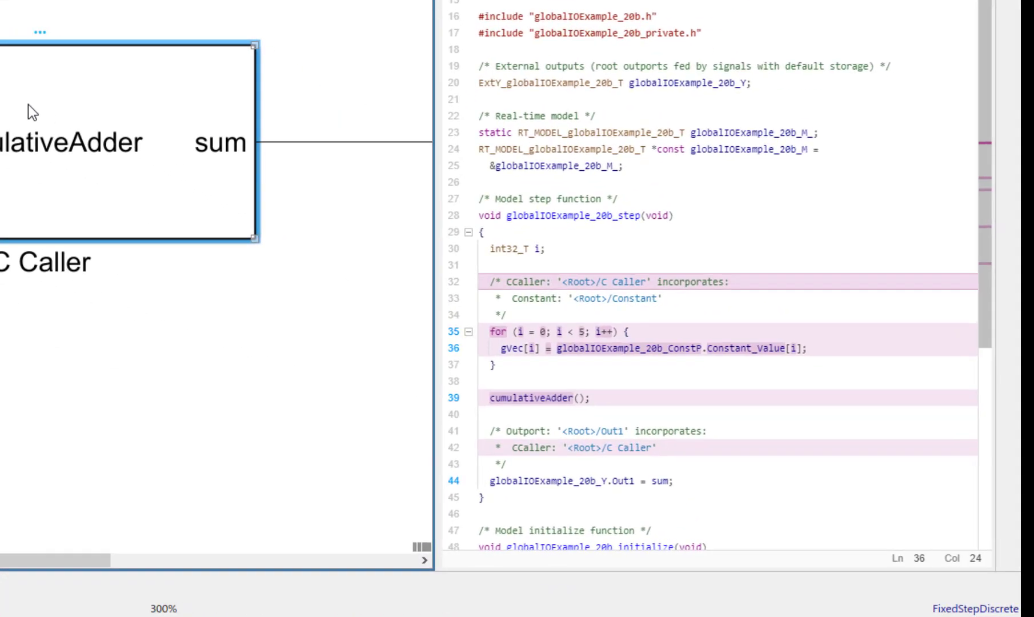